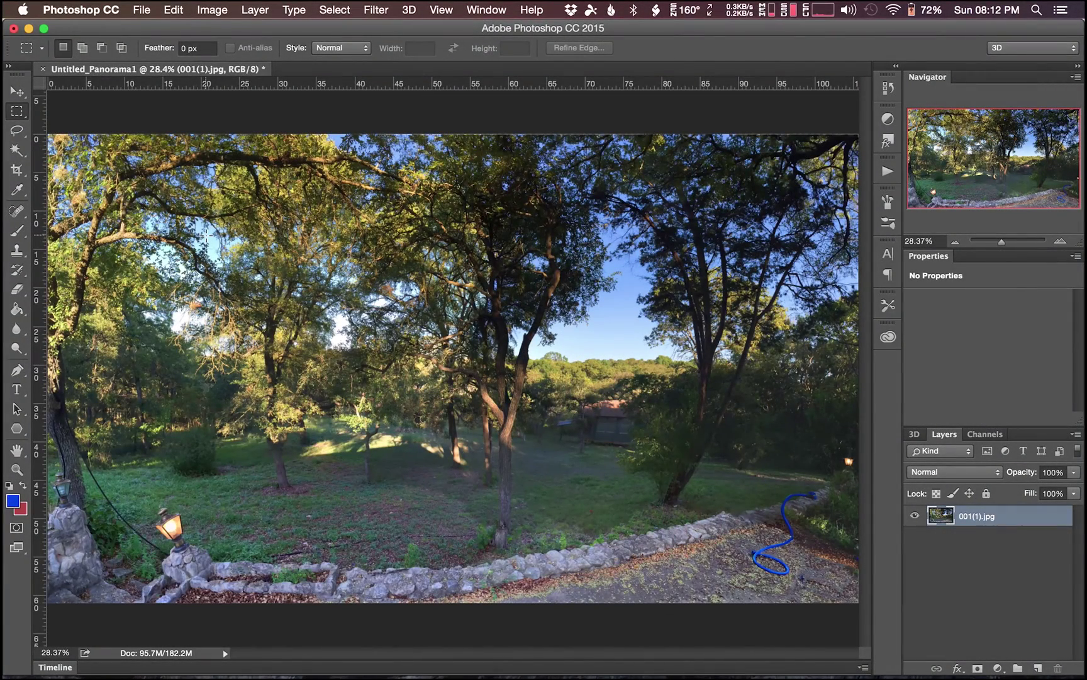
- Inspect the tree panorama at 100%, check its image size, then fit it on screen
key(super+1)
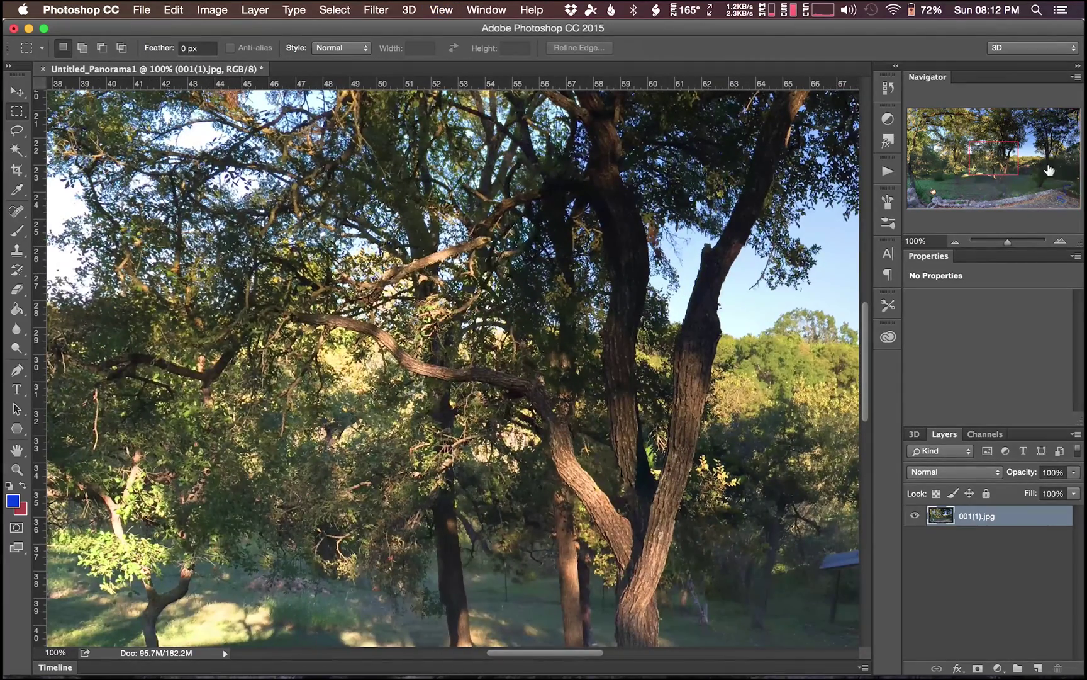
drag(1009, 164, 971, 176)
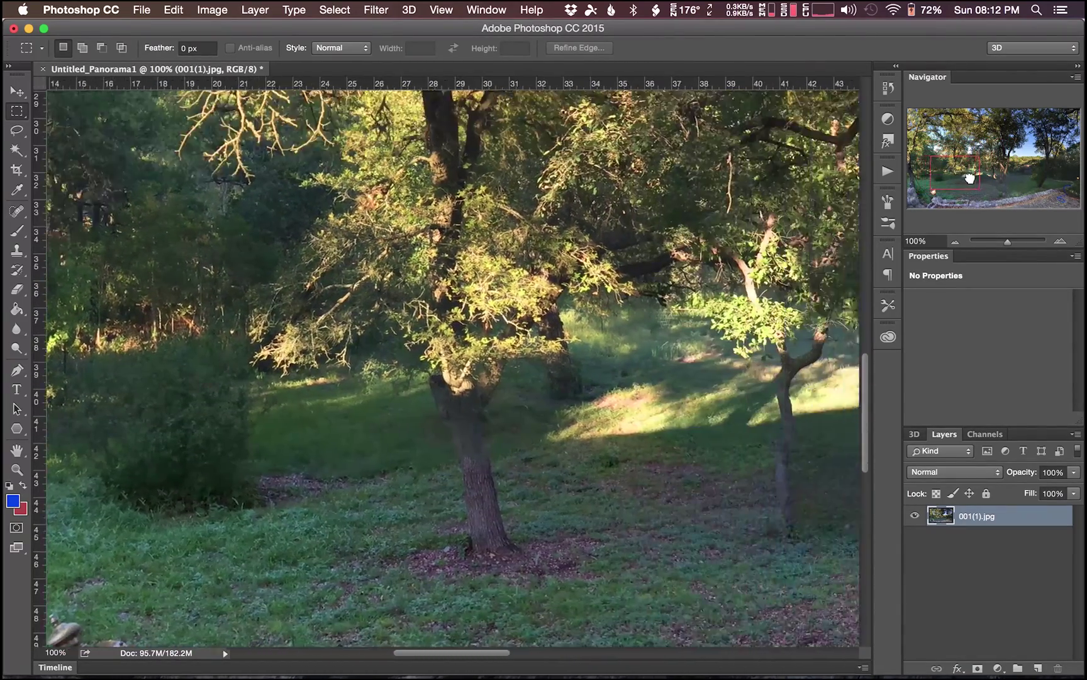
key(super+alt+i)
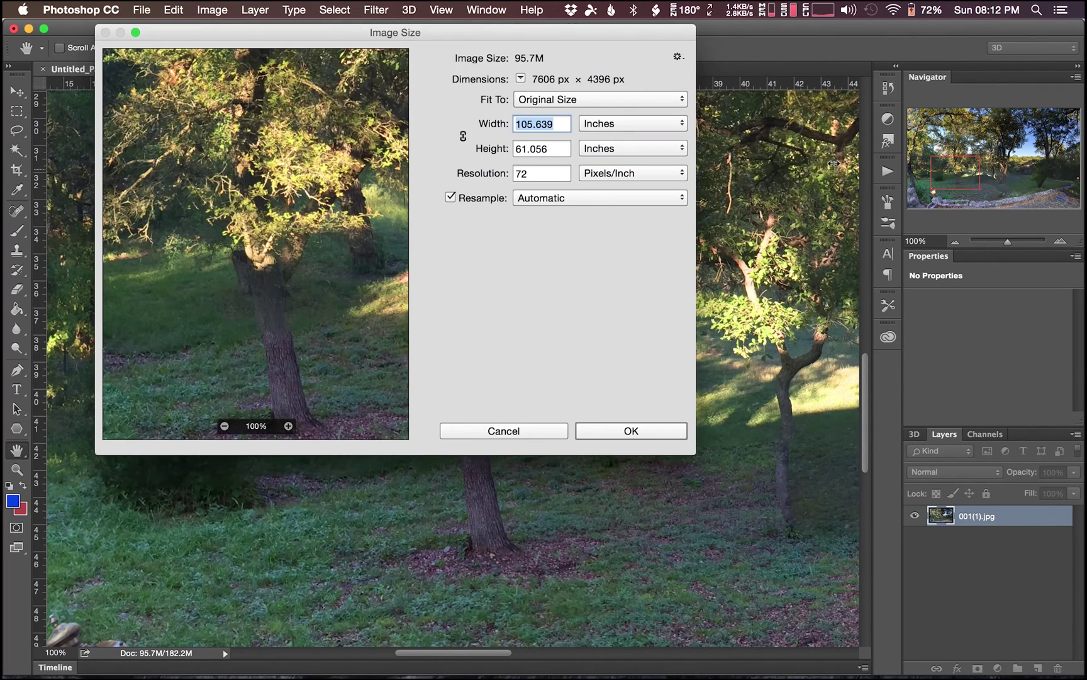
key(m)
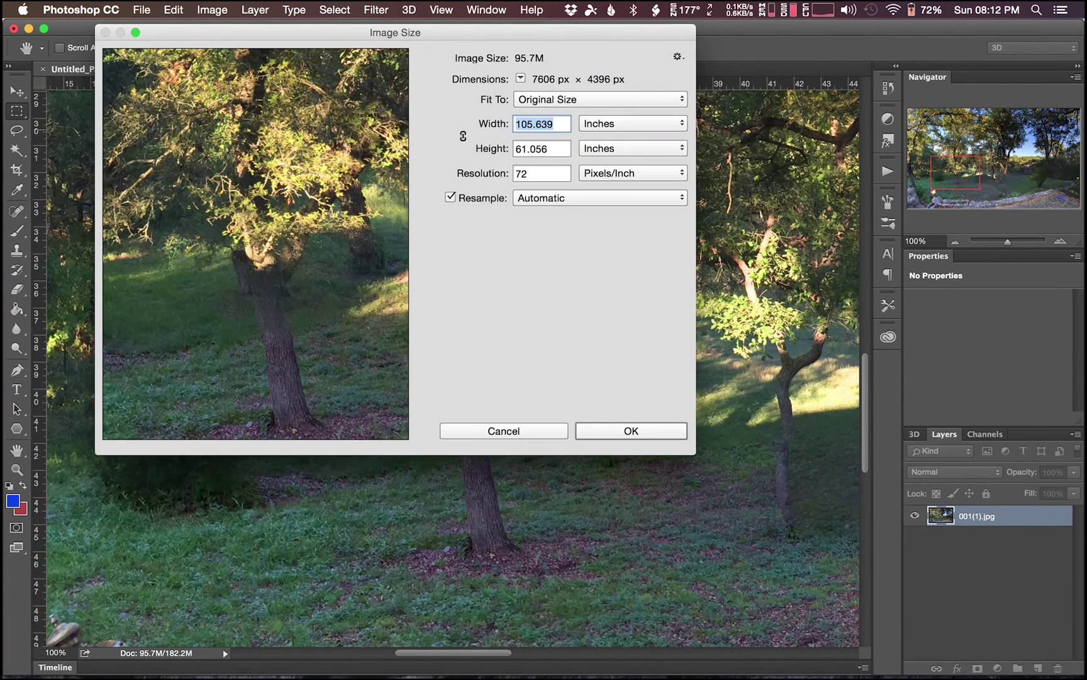
key(Escape)
scroll(713, 340, right, 5)
scroll(713, 340, right, 5)
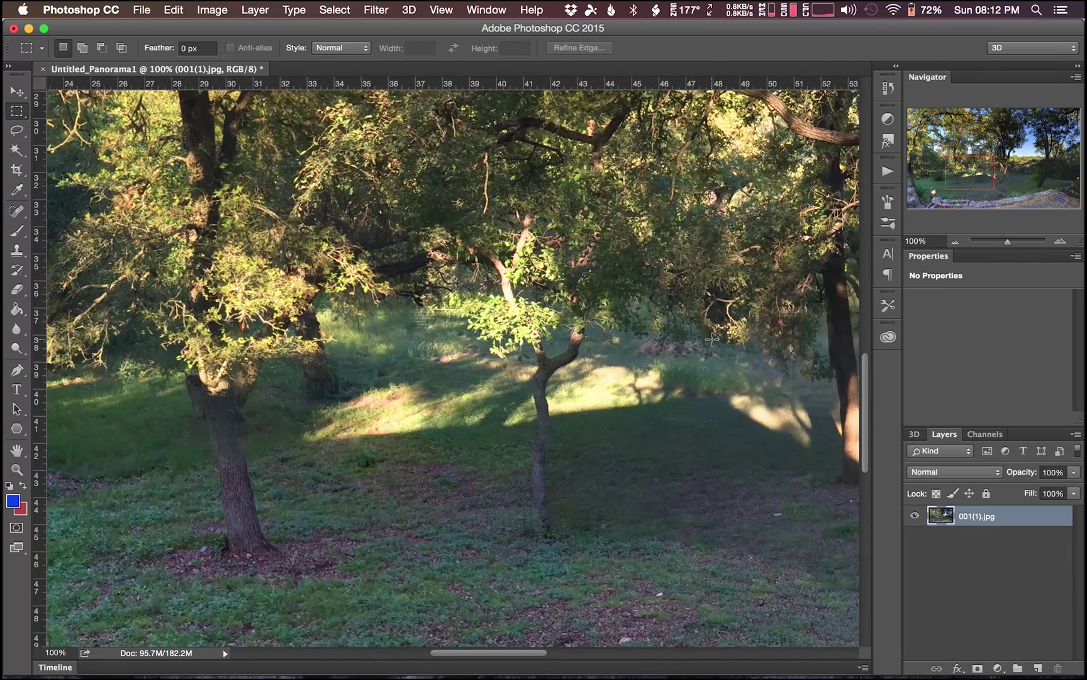
scroll(713, 340, right, 10)
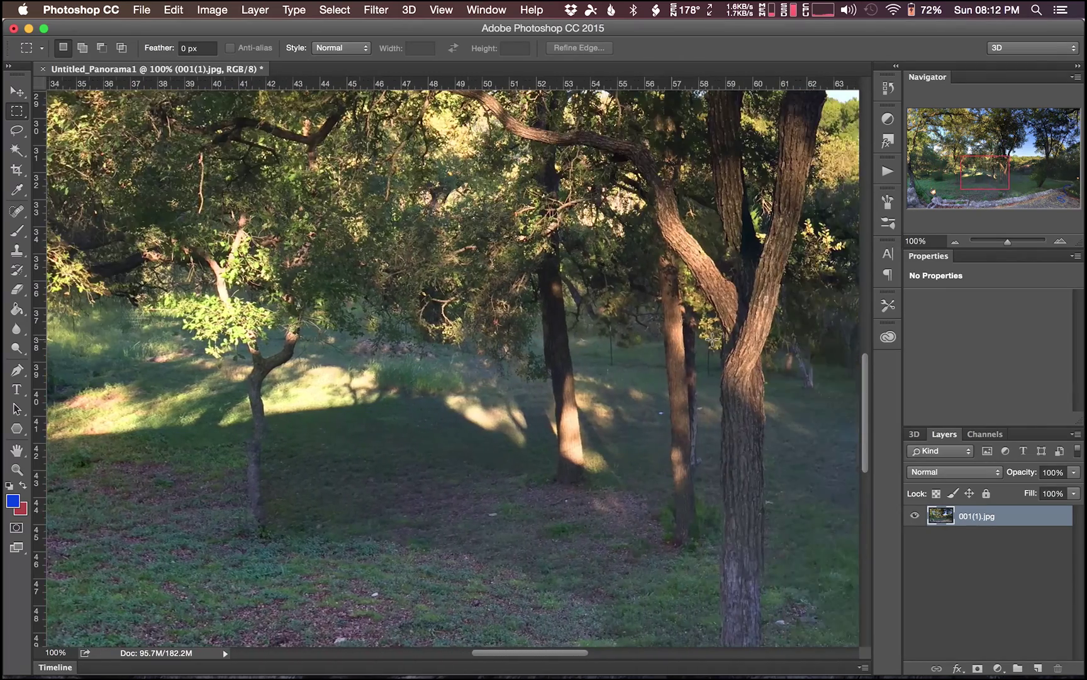
key(super+0)
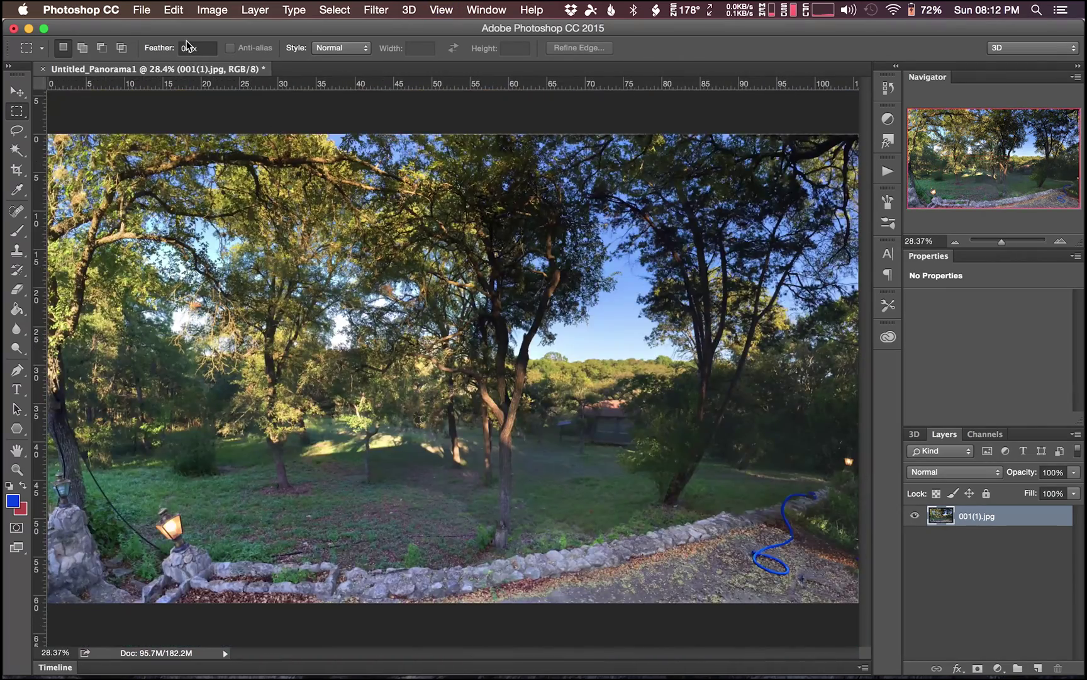
- Start File > Automate > Photomerge with Auto layout and only Blend Images Together checked
click(143, 10)
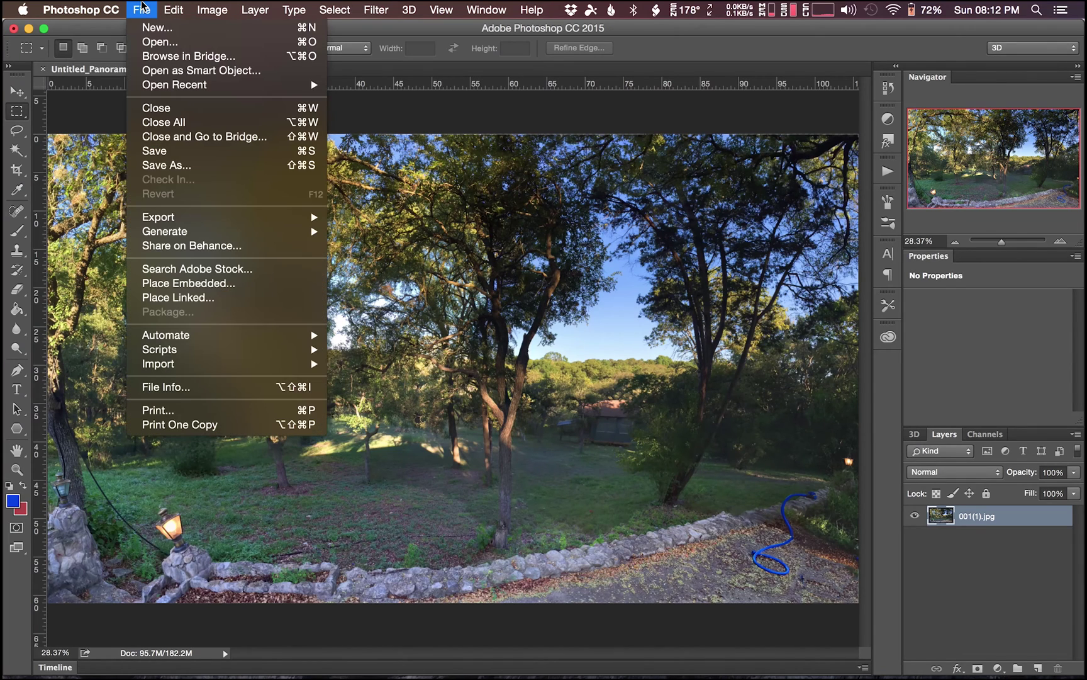
mouse_move(187, 335)
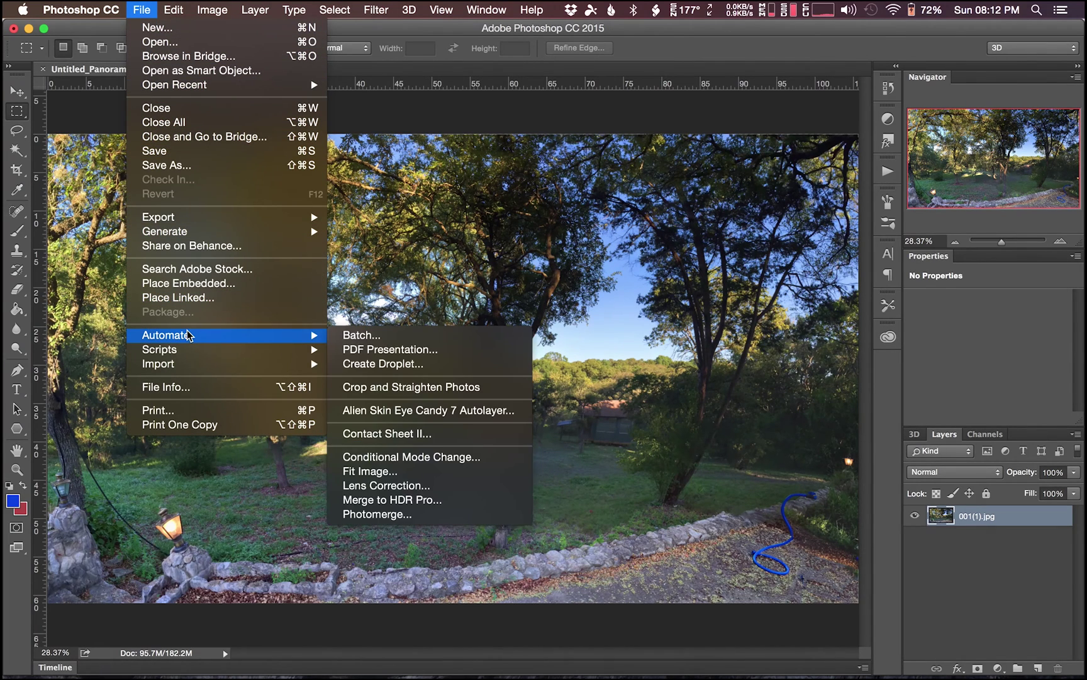
click(374, 508)
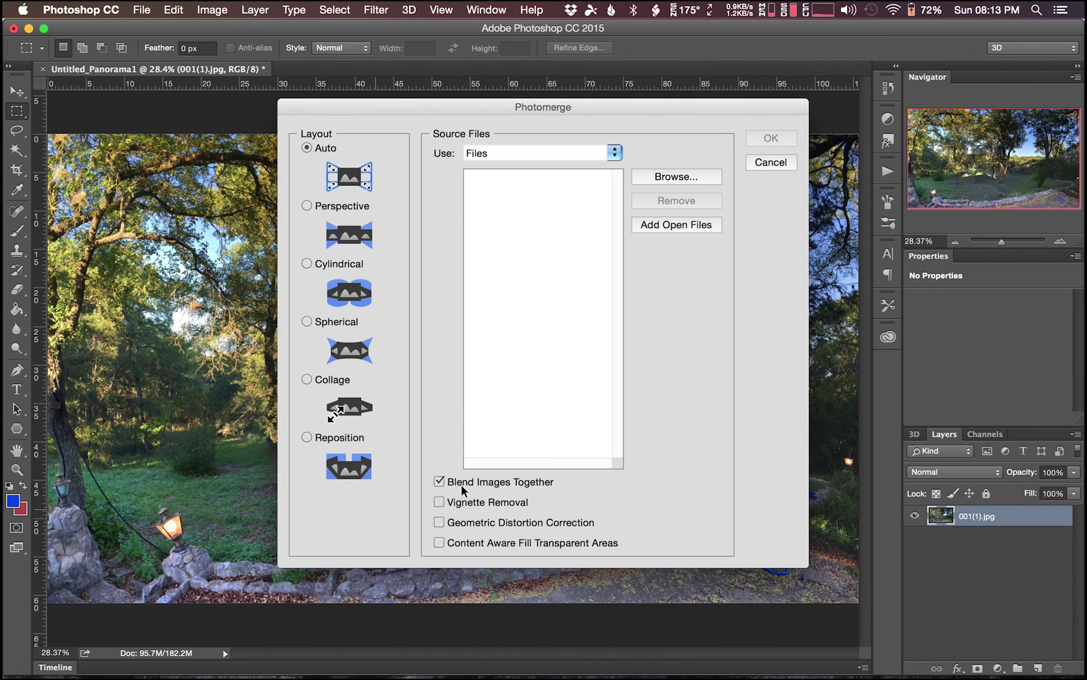
click(515, 488)
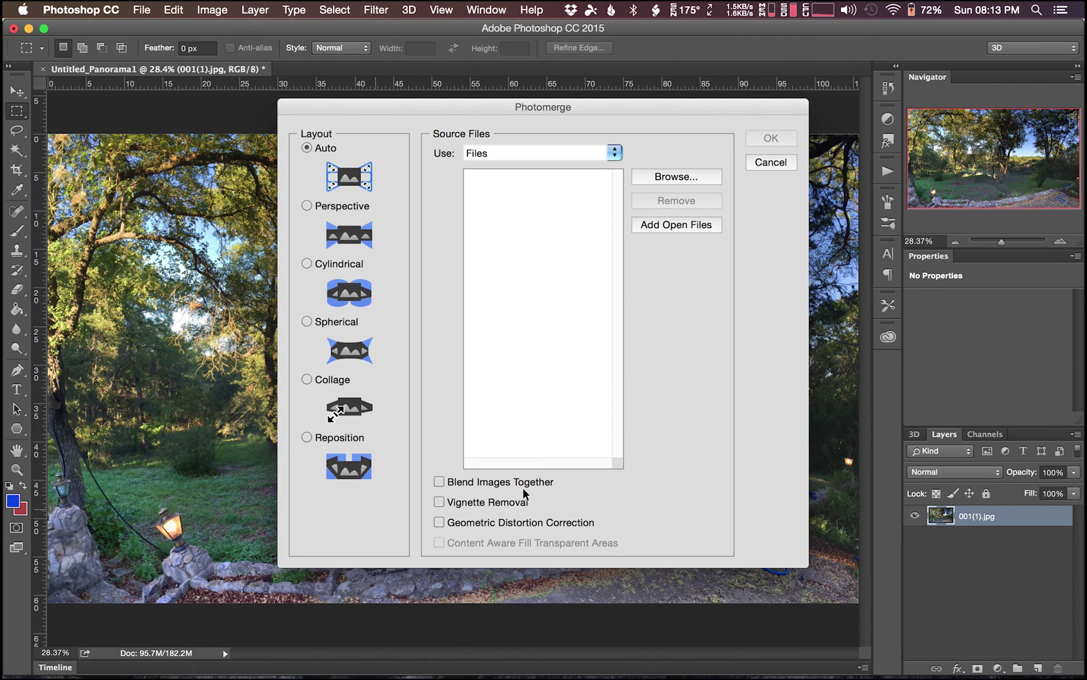
click(442, 481)
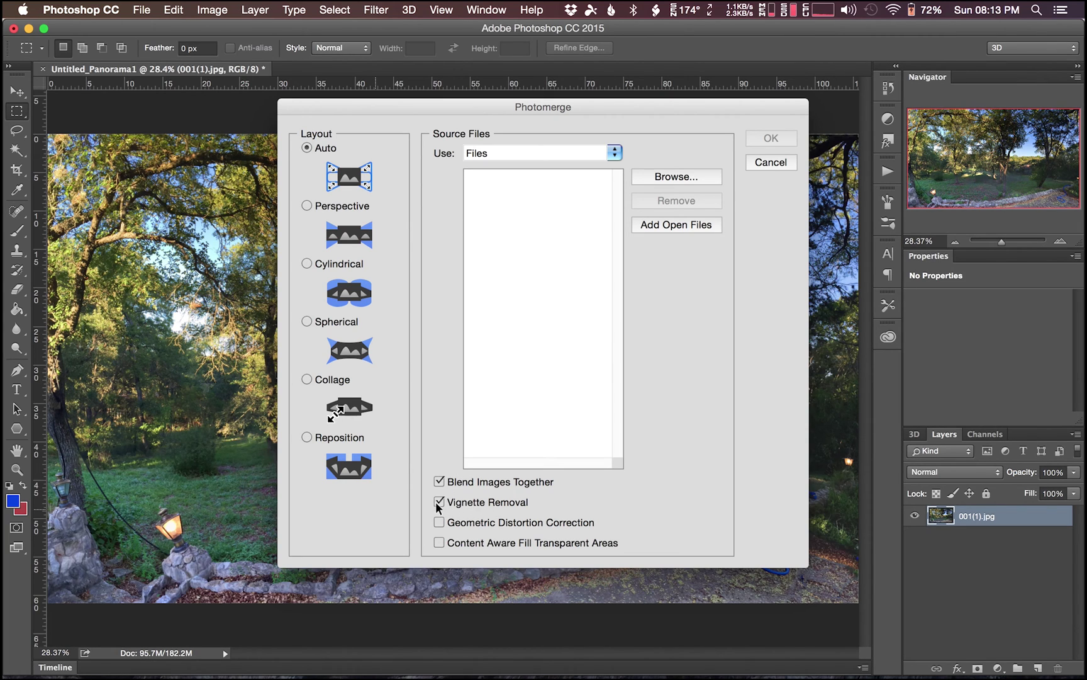
click(440, 501)
click(439, 543)
click(440, 543)
- Keep Files as the source type and browse to the folder holding 1.tif
click(615, 153)
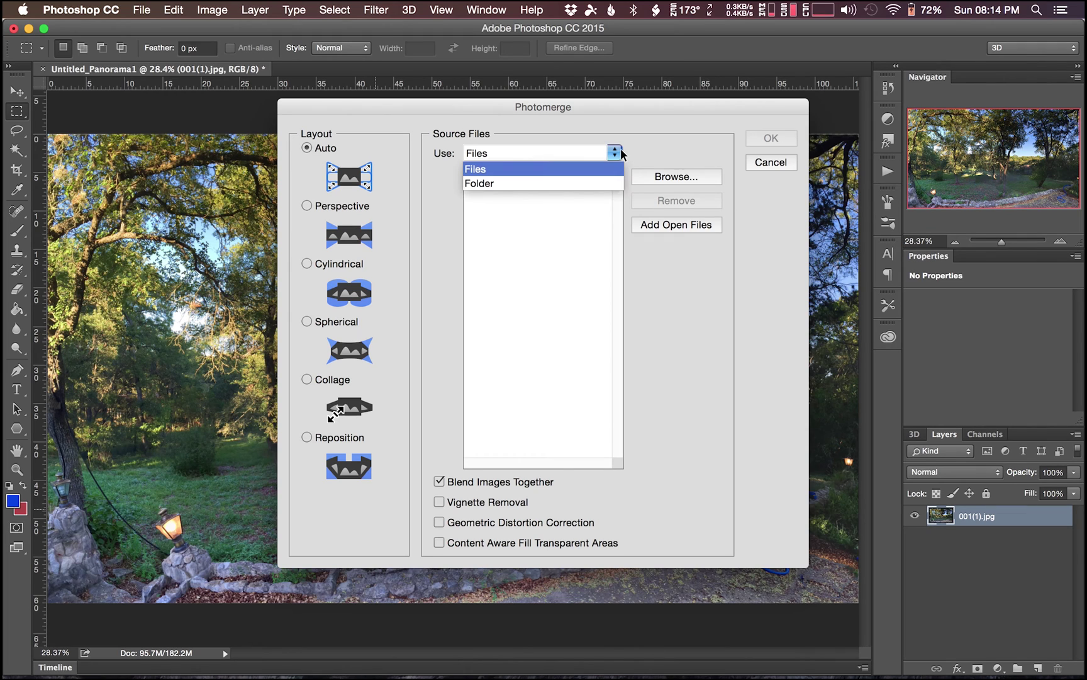
click(621, 150)
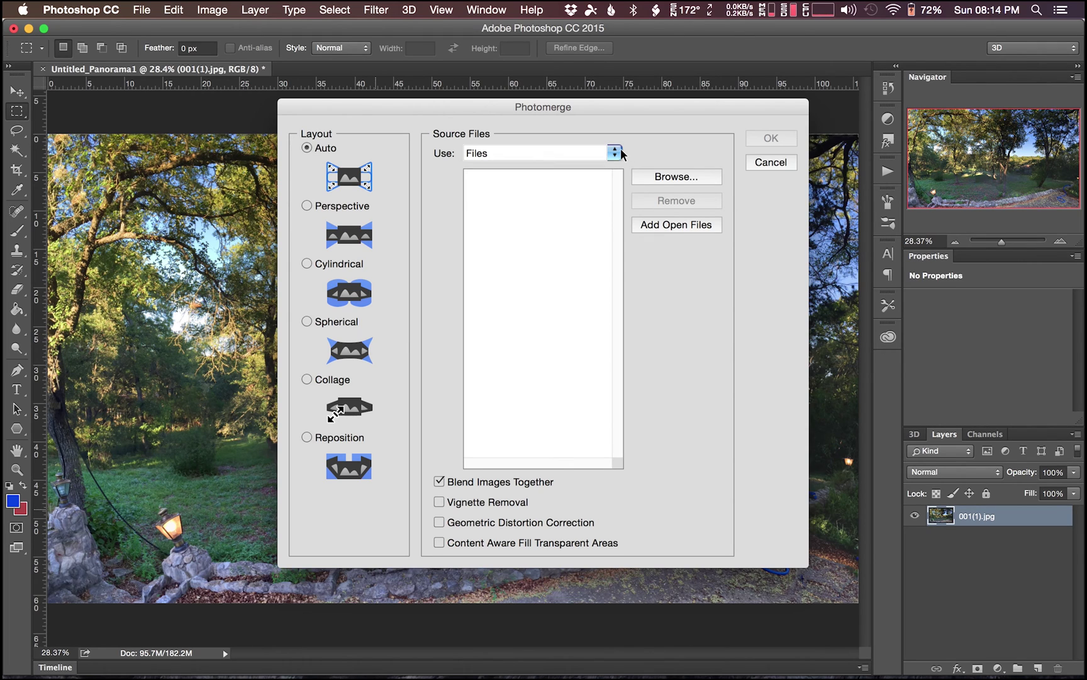
click(664, 179)
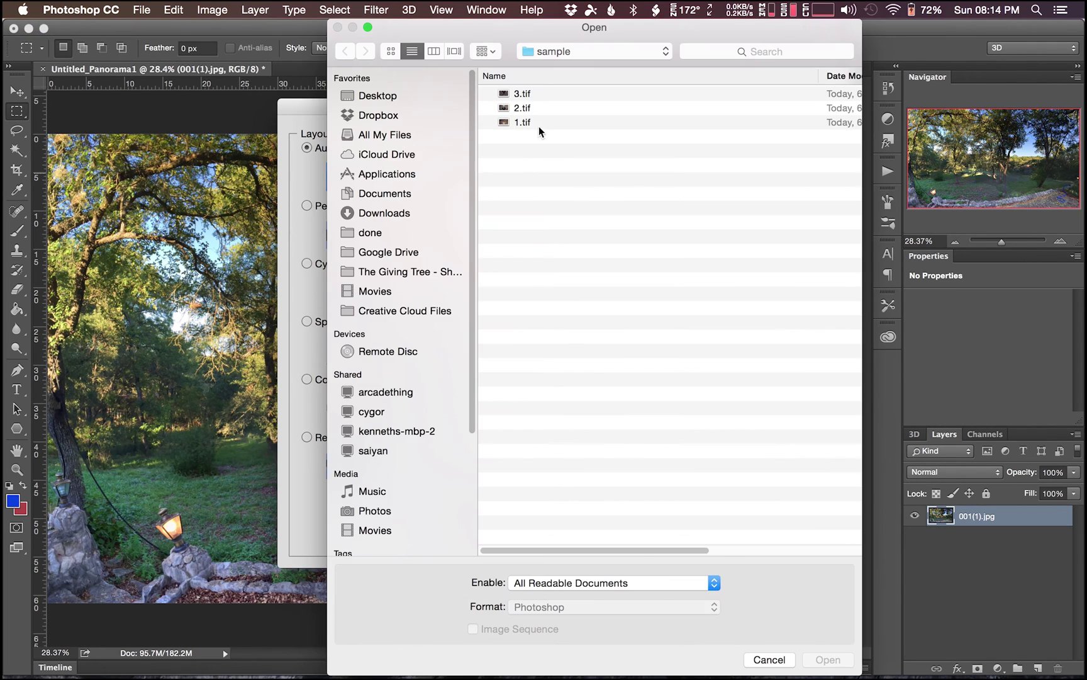
click(539, 123)
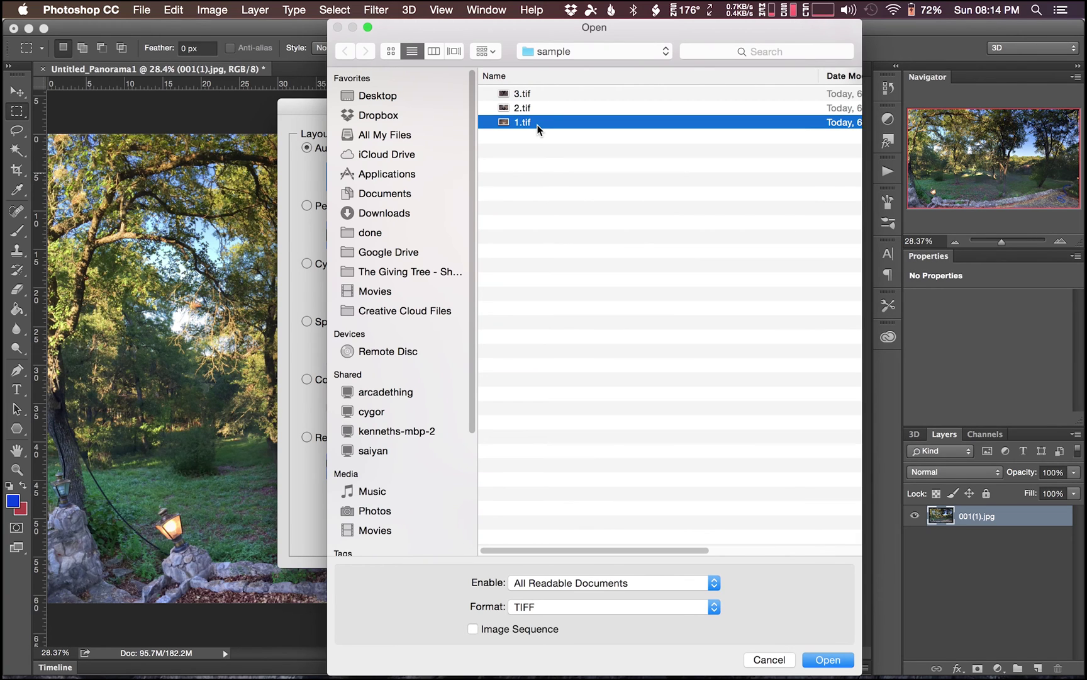
- Quick Look preview 1.tif, 2.tif and 3.tif, then select all three files
key(space)
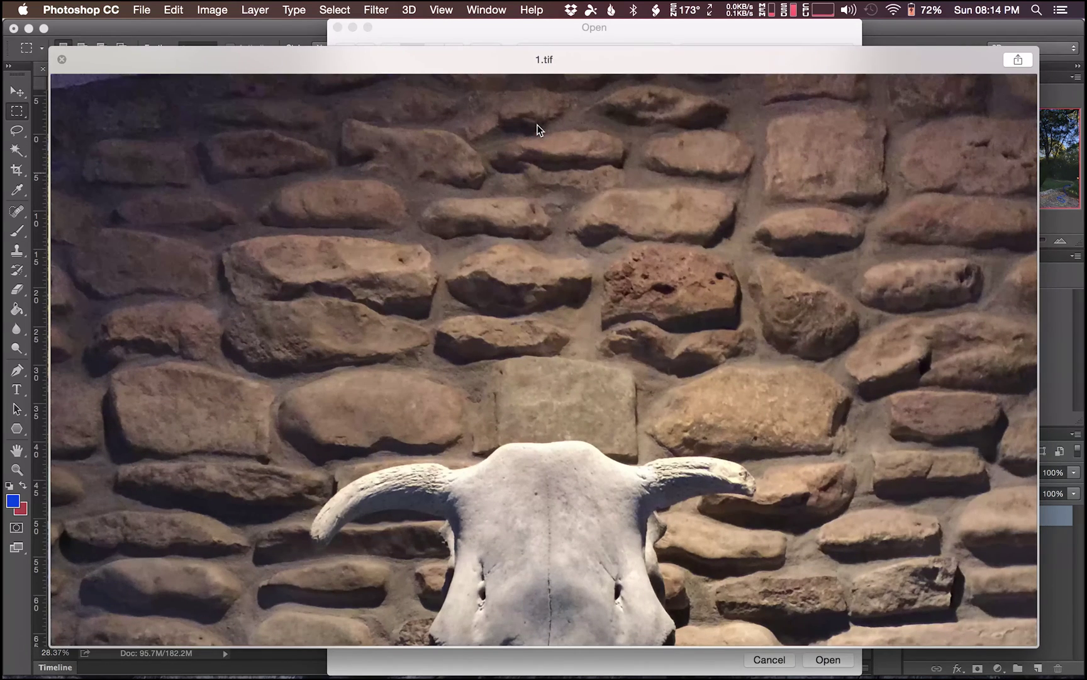
key(Down)
key(Down)
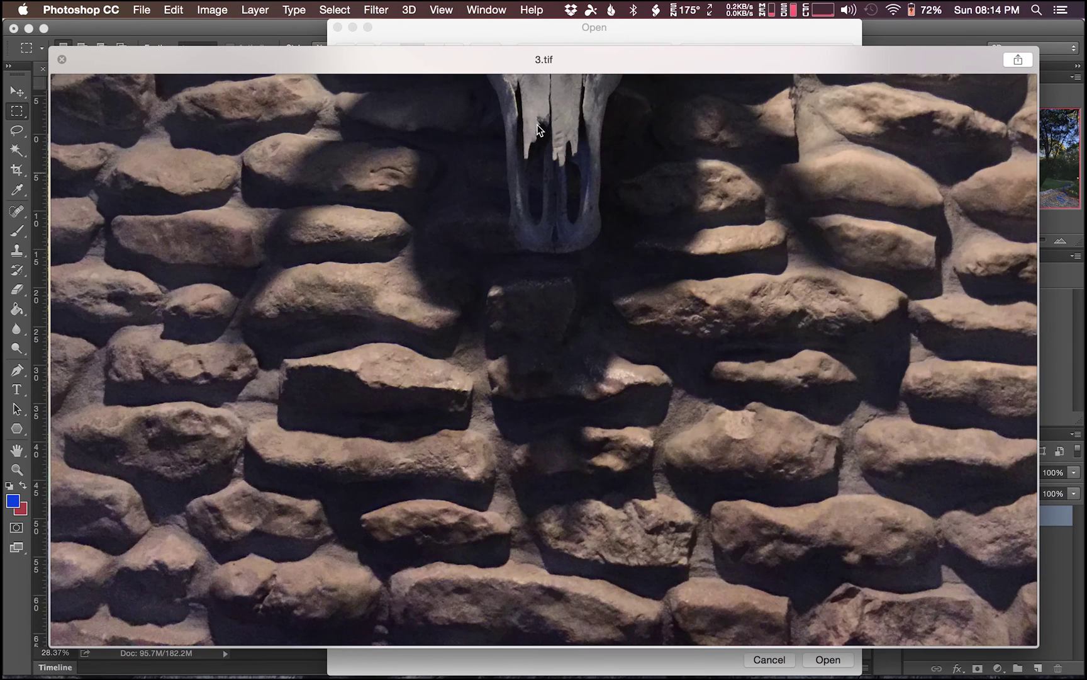
key(Up)
key(Up)
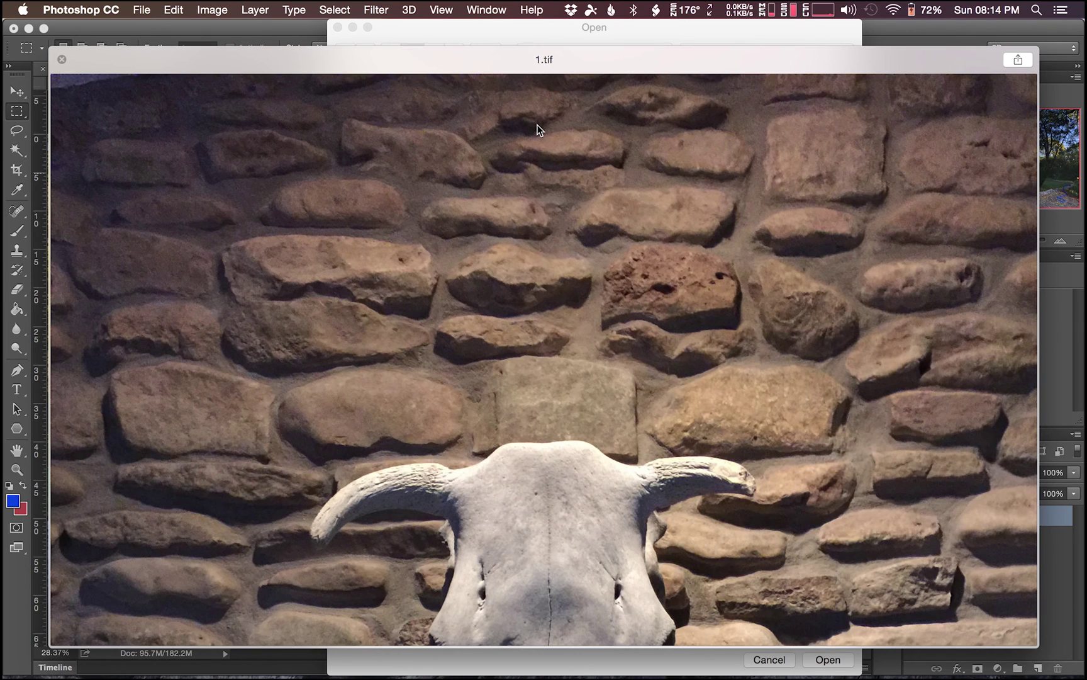
key(Down)
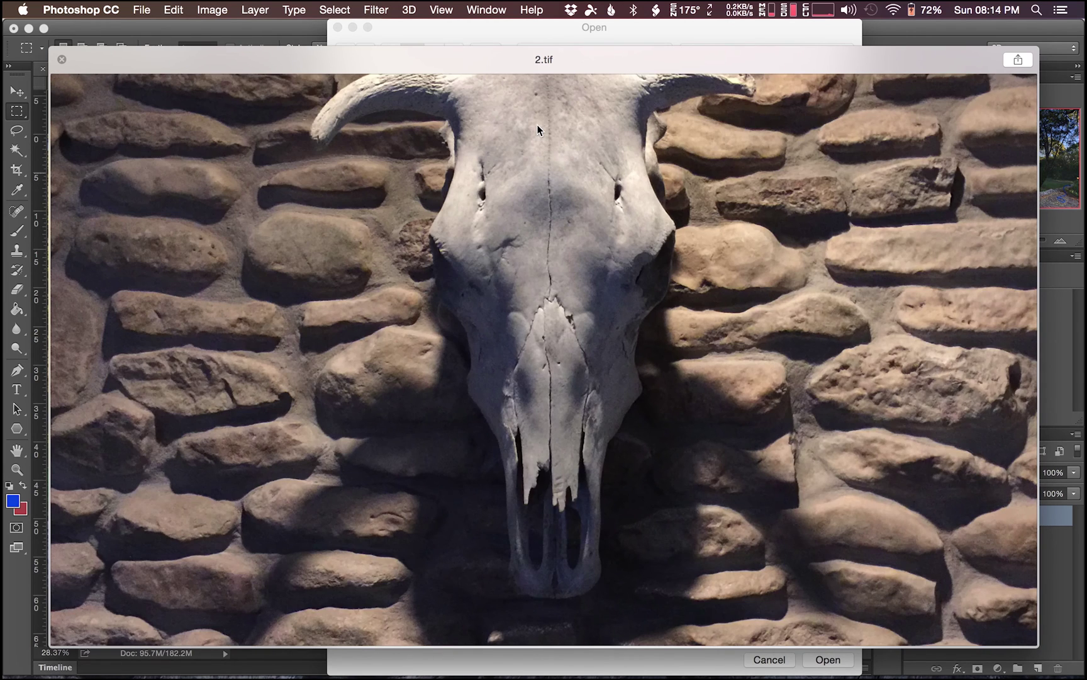
key(Up)
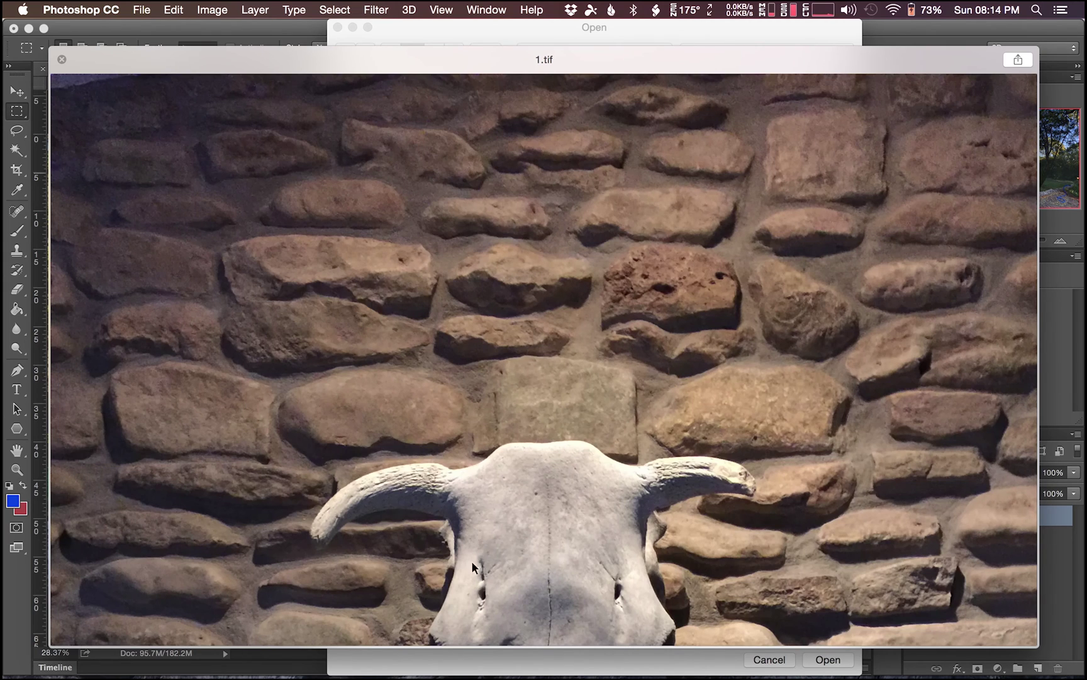
key(Down)
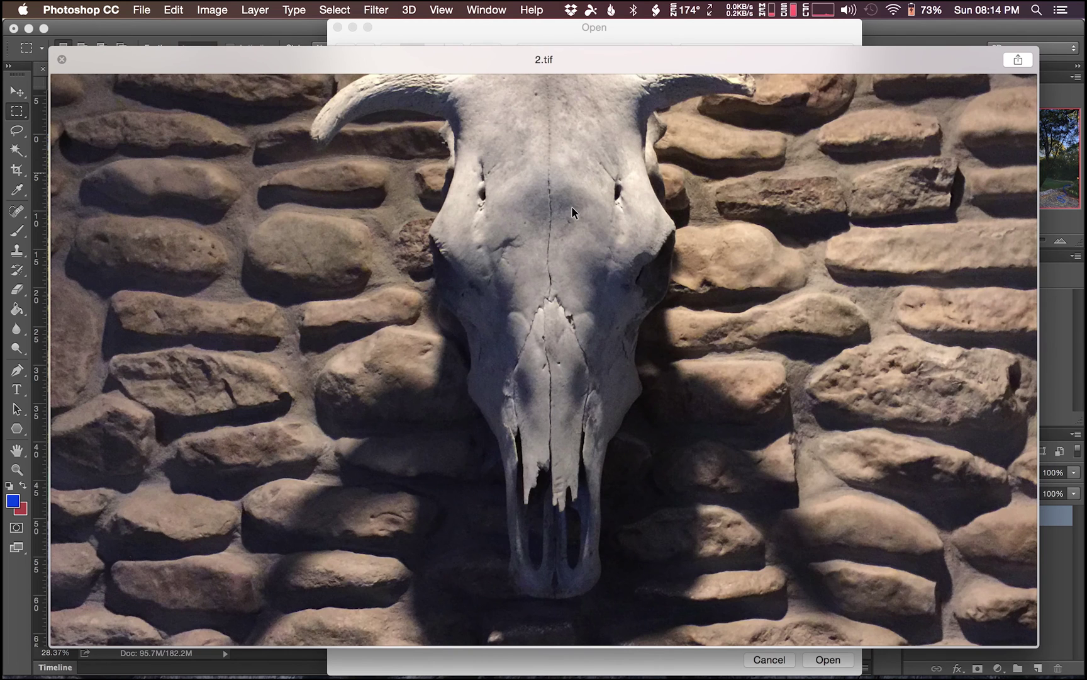
key(Down)
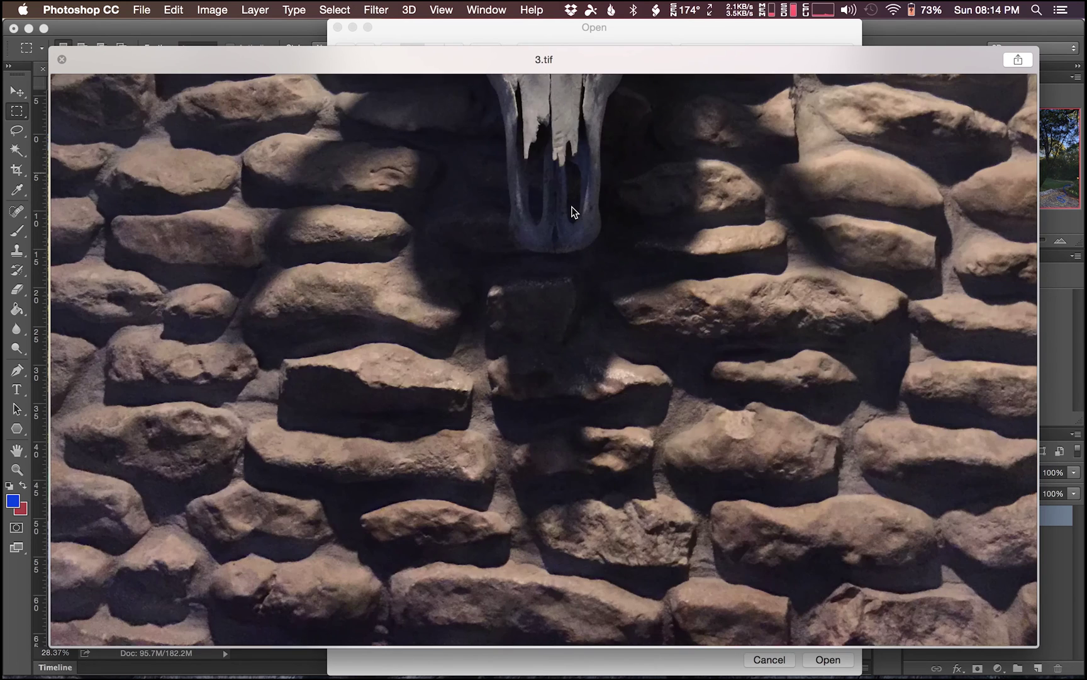
key(Up)
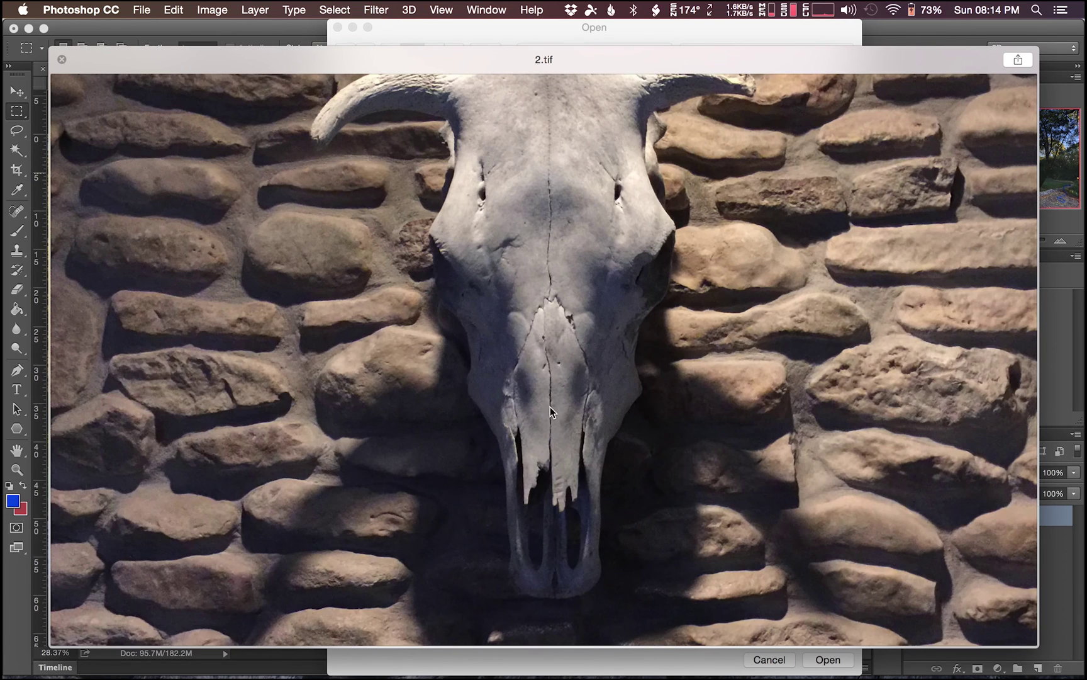
key(Up)
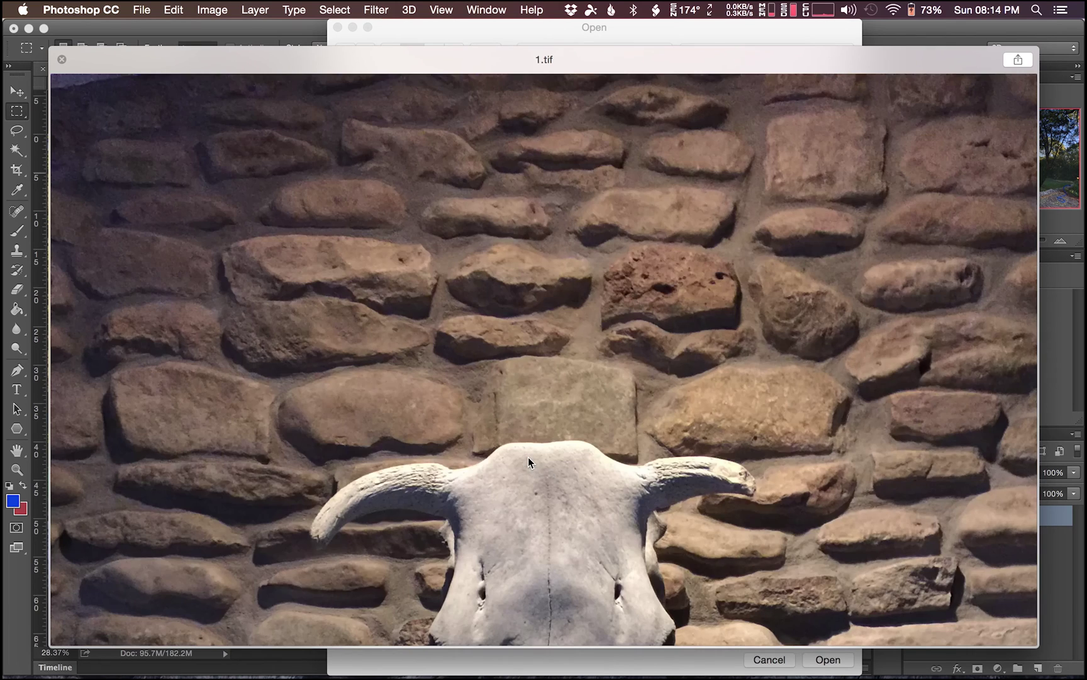
key(Down)
key(Down)
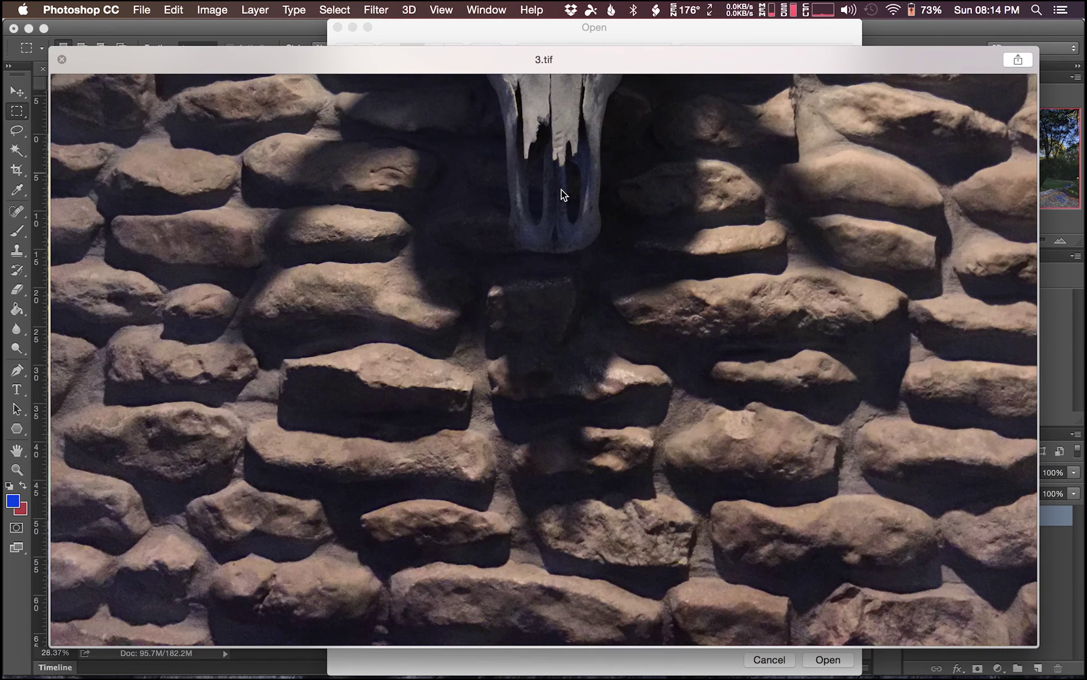
key(space)
key(super+a)
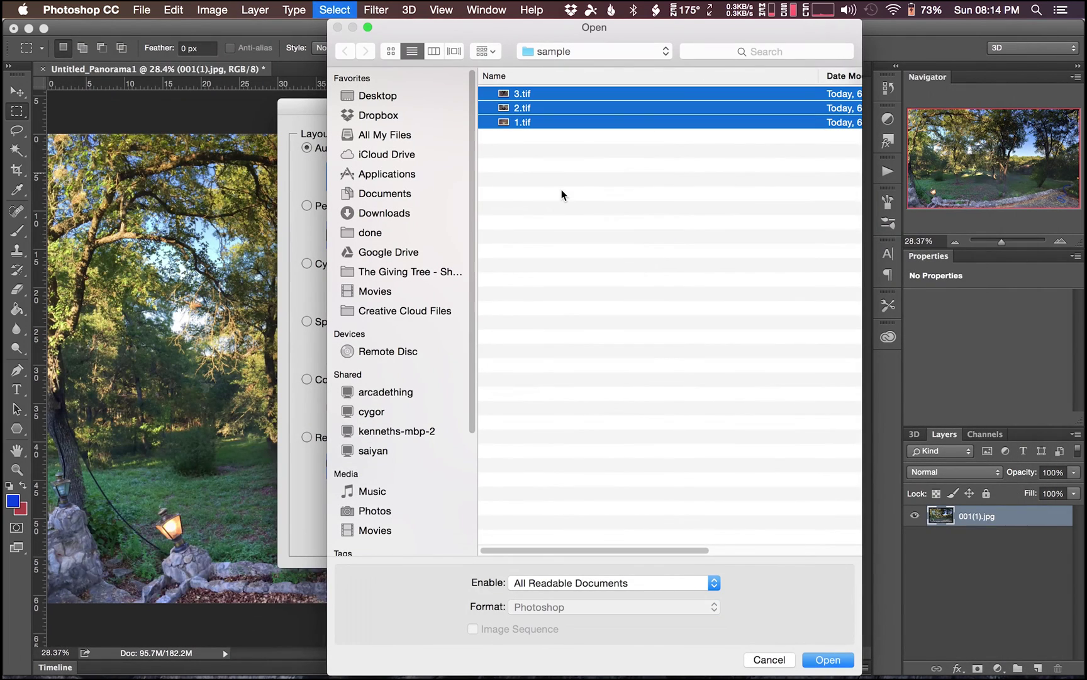
- Merge 1.tif, 2.tif and 3.tif into Untitled_Panorama2, then return to Untitled_Panorama1
click(826, 661)
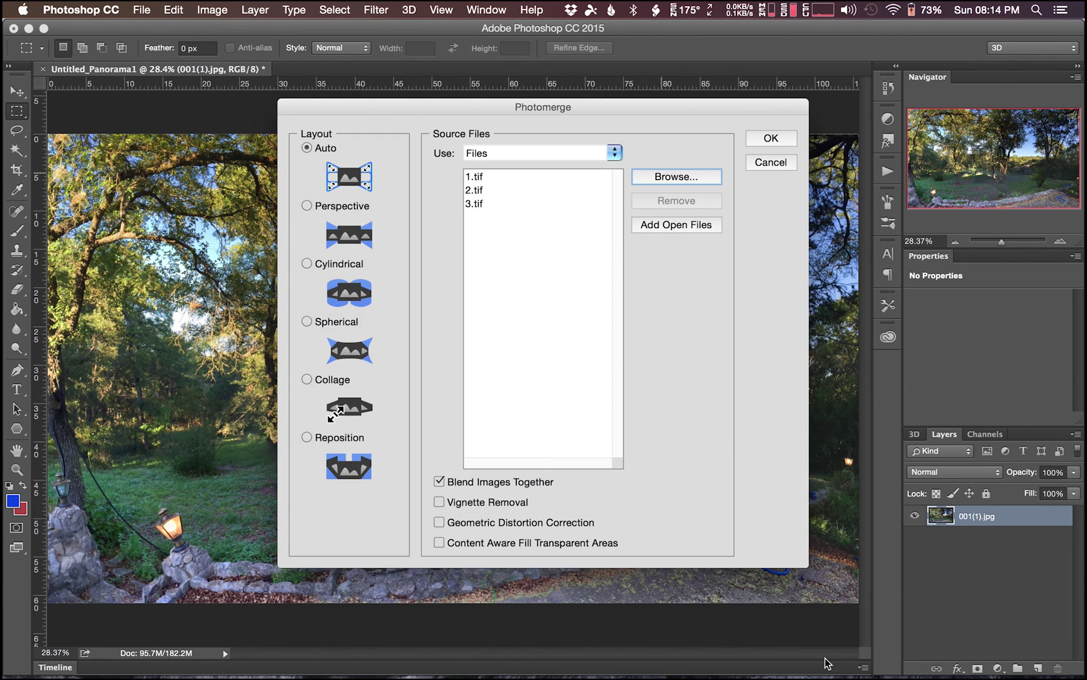
click(779, 143)
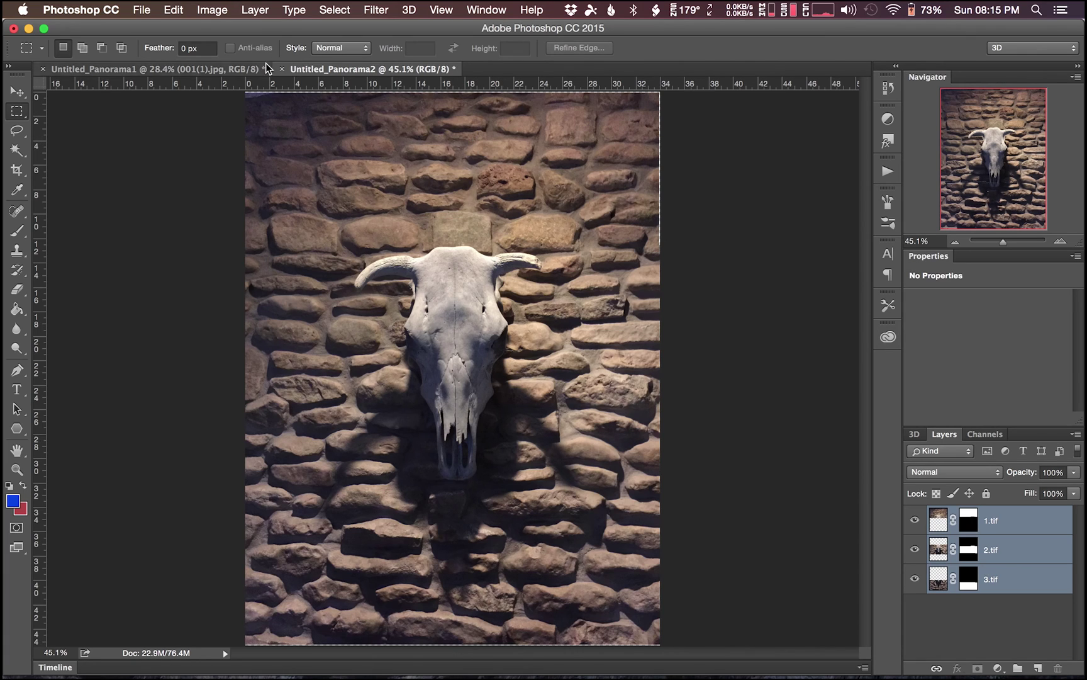
click(219, 70)
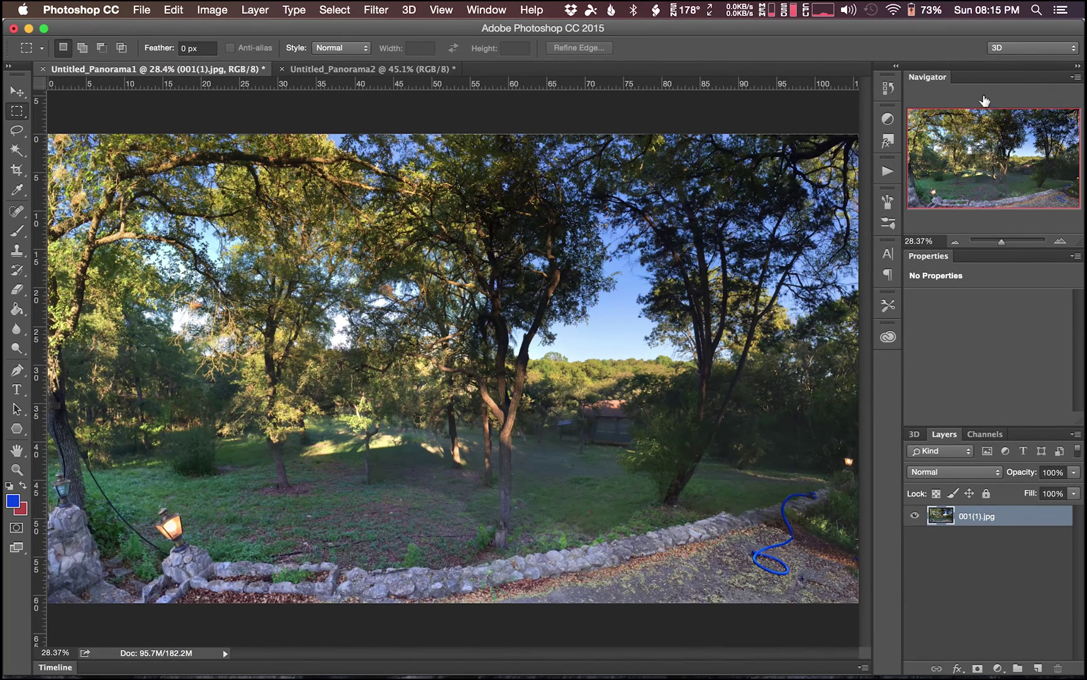
click(886, 89)
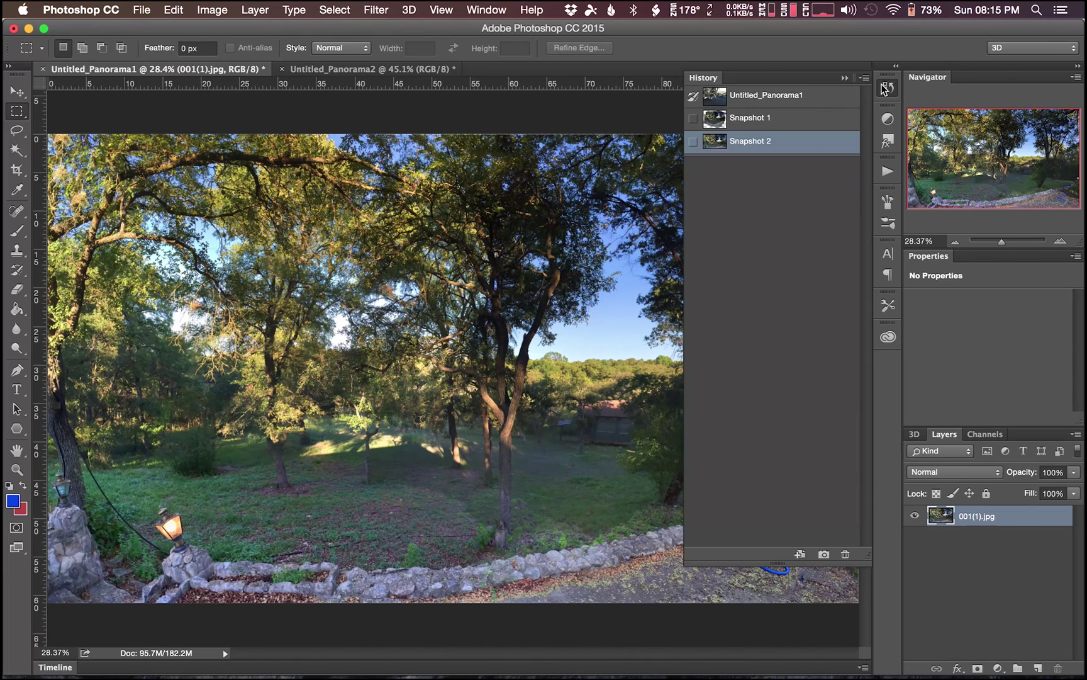
click(809, 118)
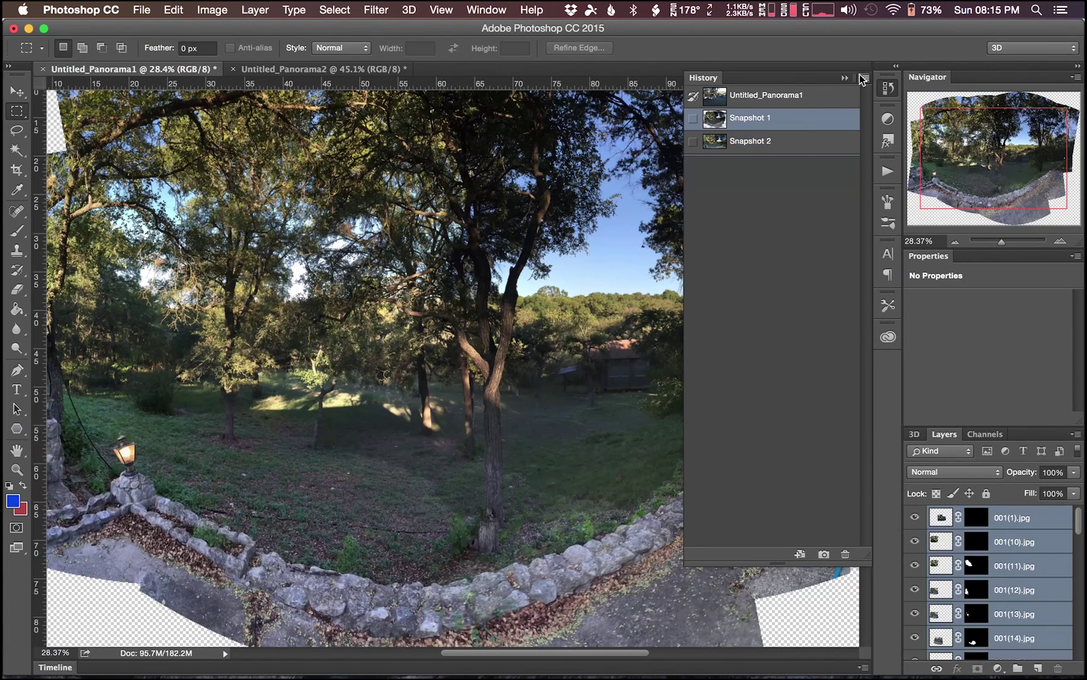
click(846, 76)
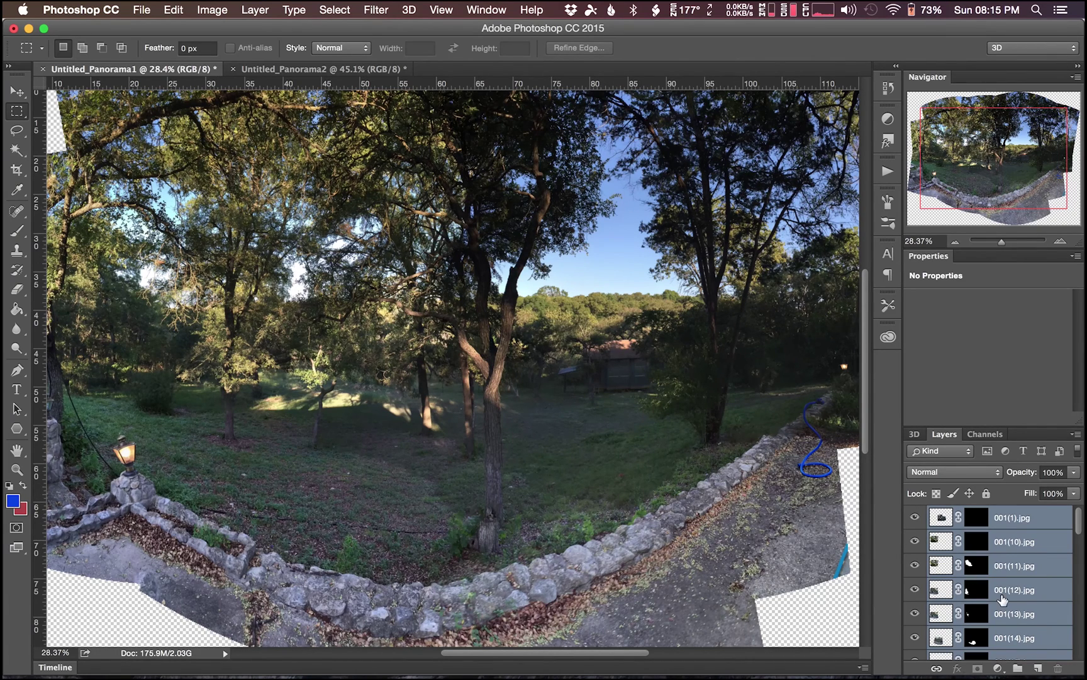
scroll(1003, 598, down, 5)
scroll(1002, 597, up, 5)
click(889, 85)
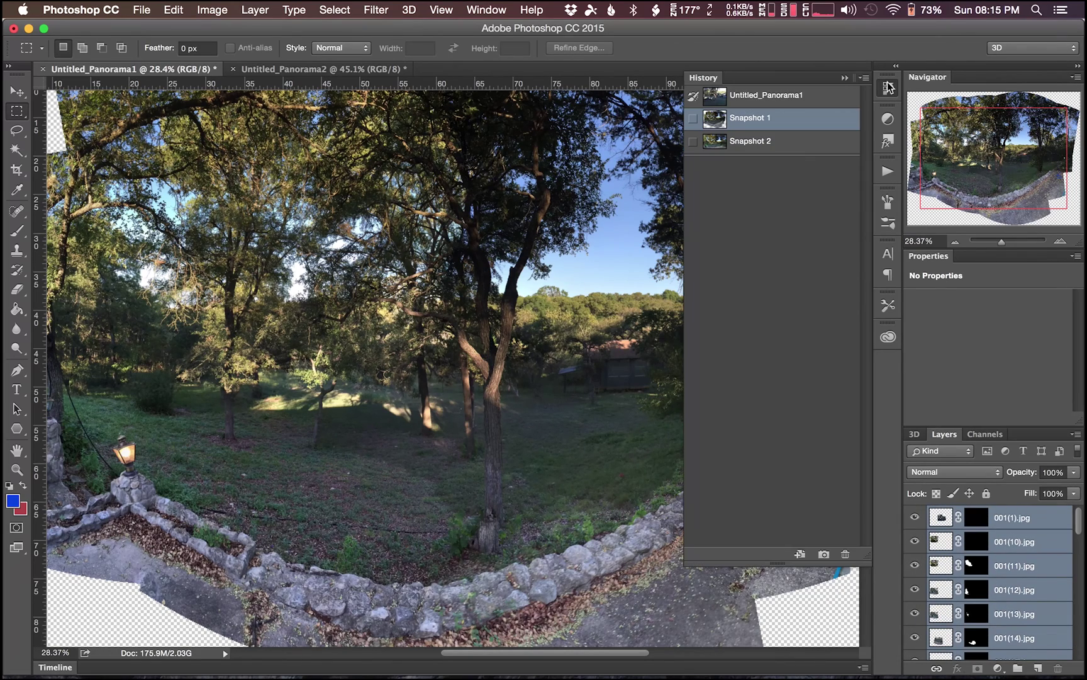
click(801, 144)
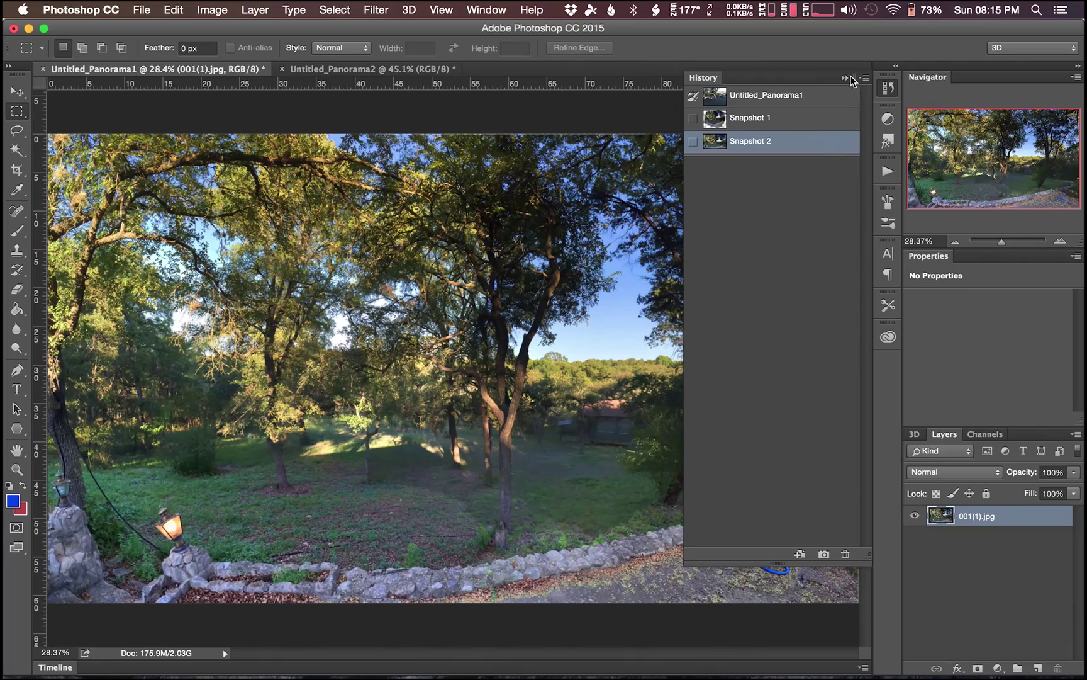
click(847, 78)
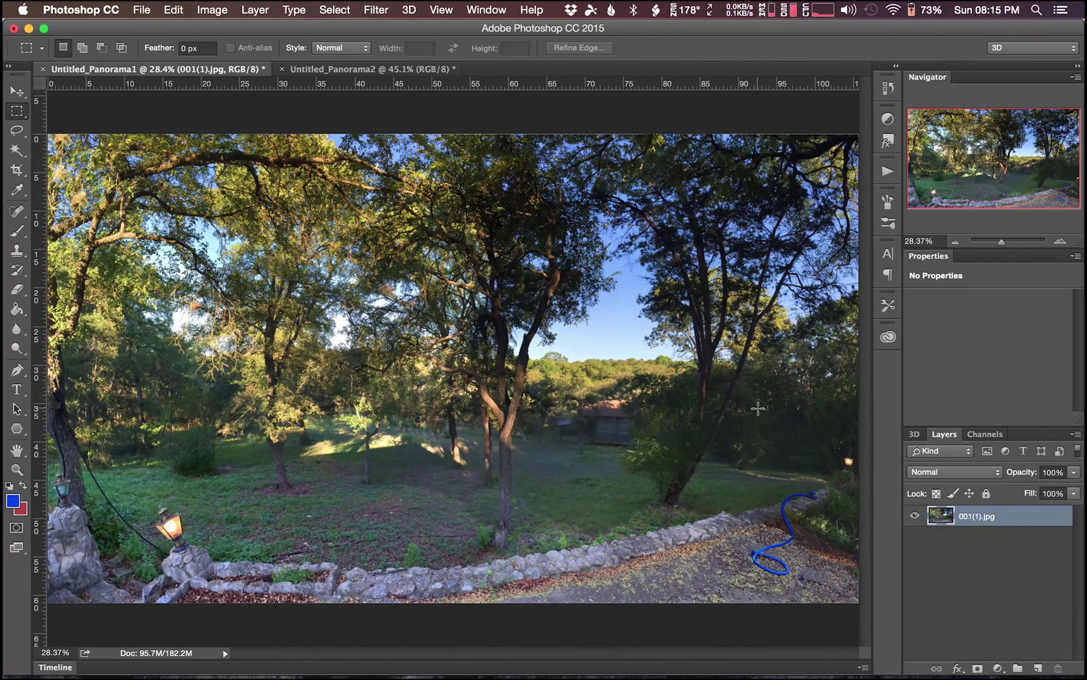
- Zoom Untitled_Panorama1 to 100%, pan across its details, then fit it on screen
key(super+equal)
key(super+equal)
key(super+equal)
key(super+equal)
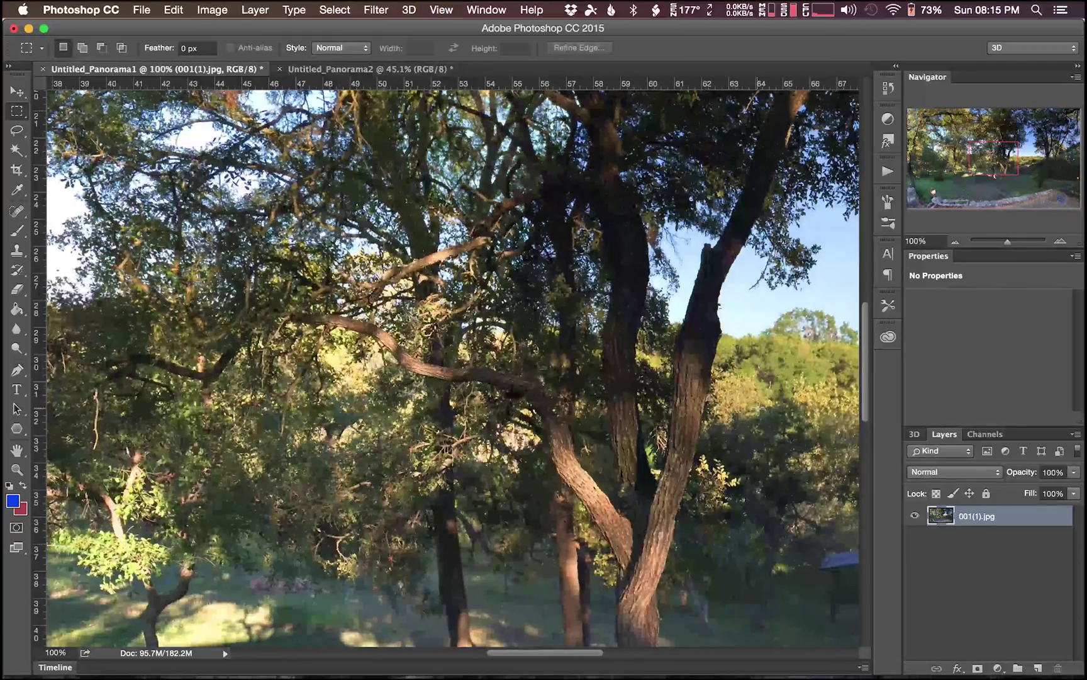
scroll(585, 445, left, 5)
scroll(585, 444, down, 3)
scroll(585, 444, right, 7)
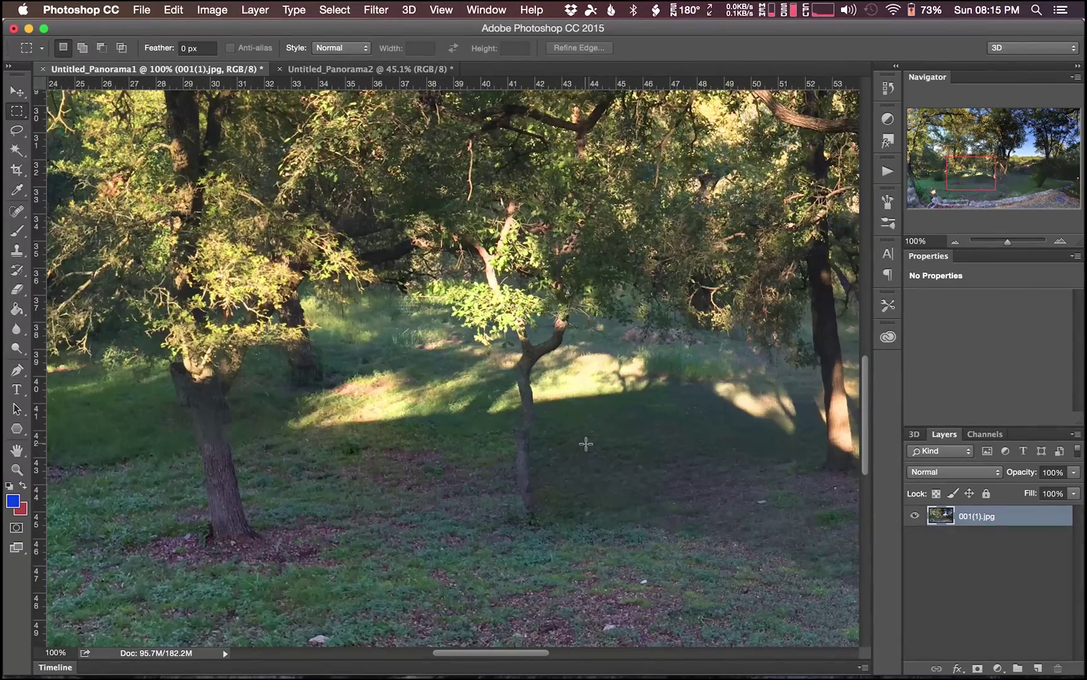
scroll(585, 444, right, 3)
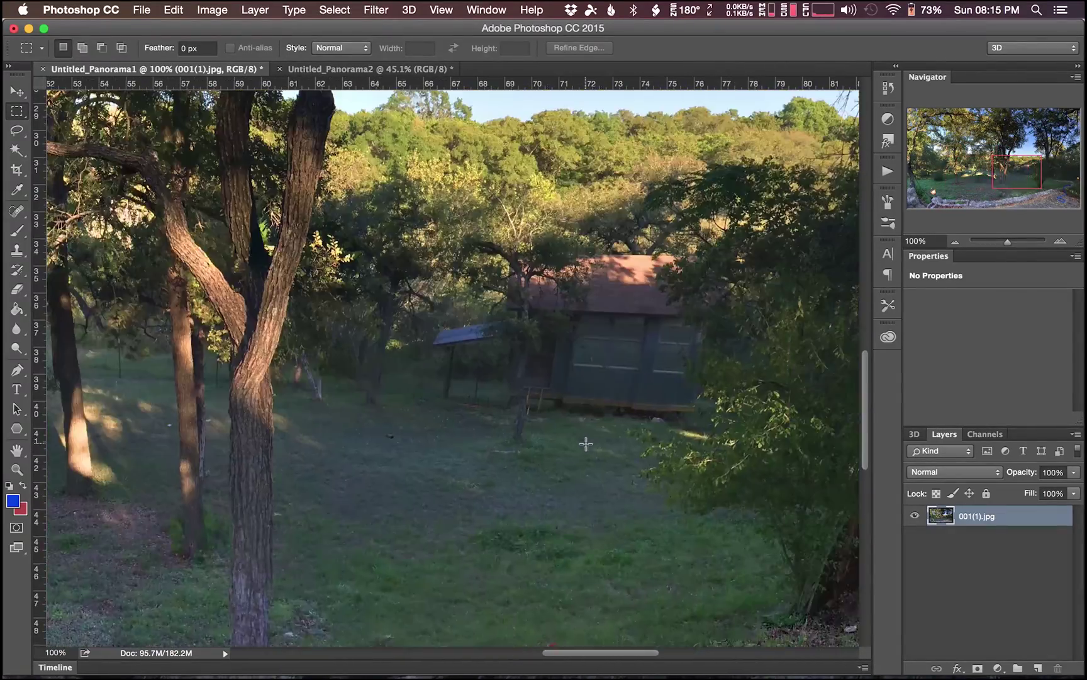
scroll(584, 444, up, 4)
key(super+0)
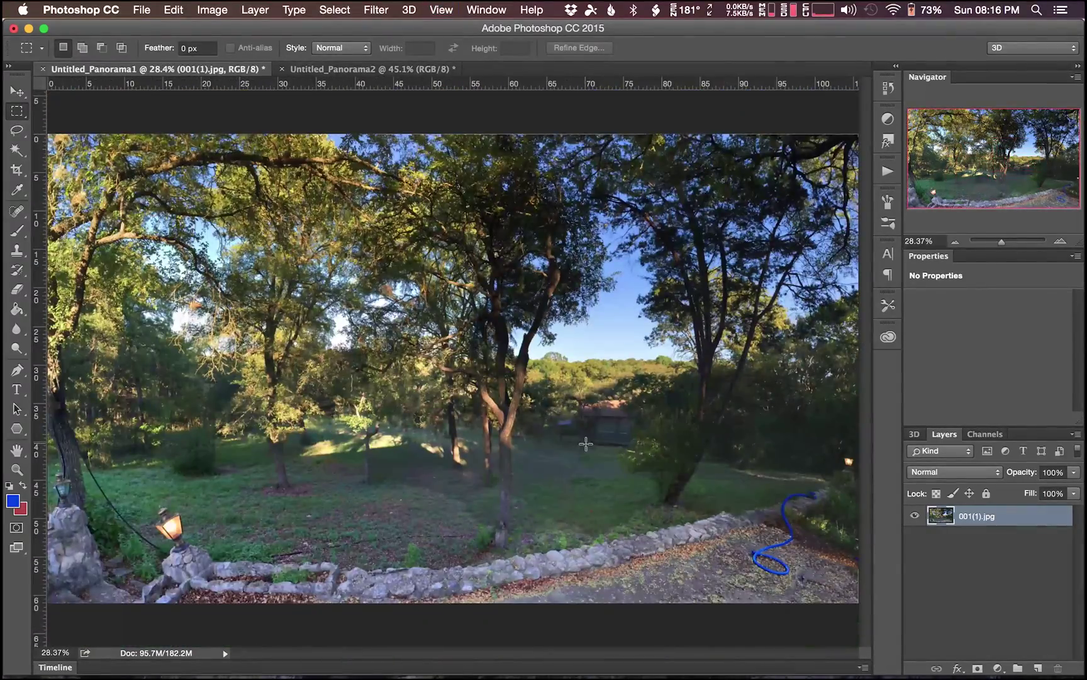